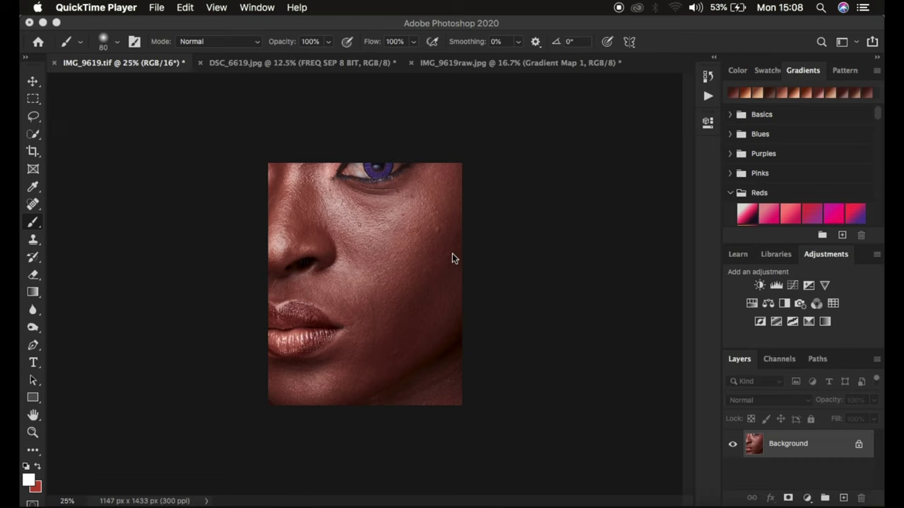
Step: Duplicate the portrait layer and name the copy 'low freq'
left_click(794, 451)
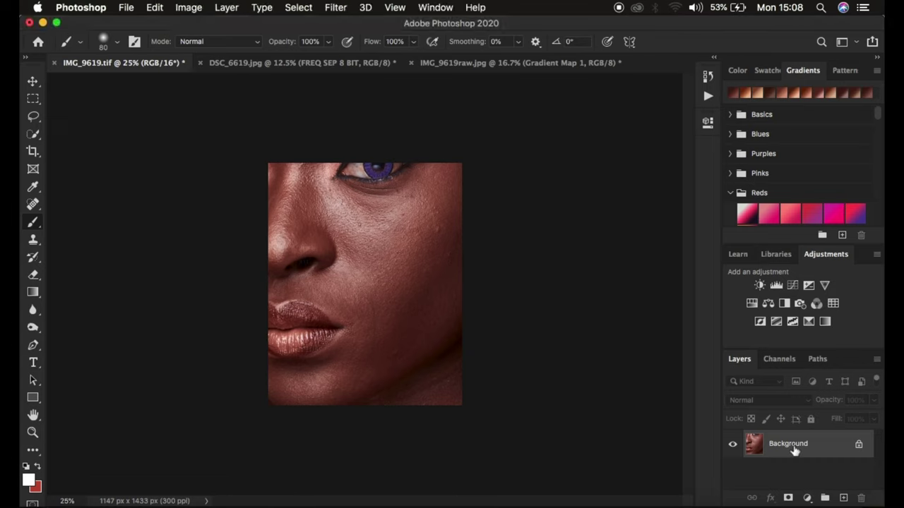
key("super+j")
key("super+j")
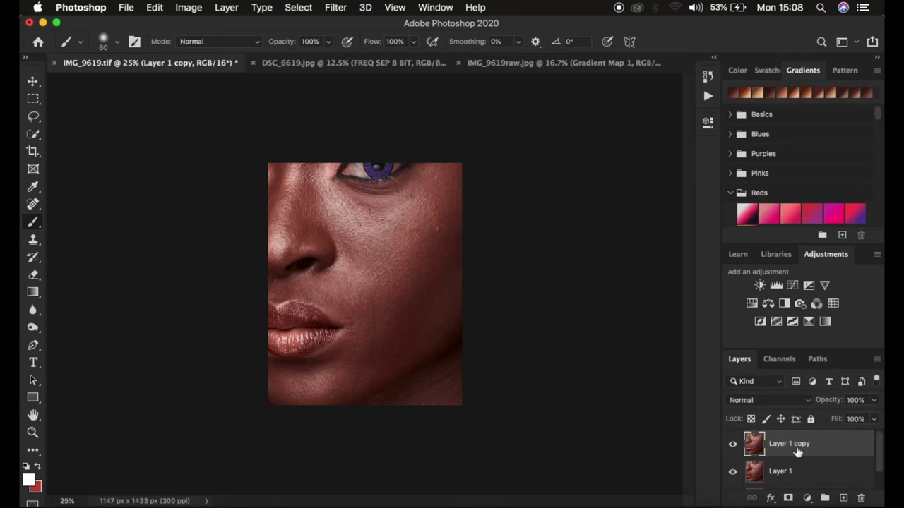
double_click(780, 471)
type("low")
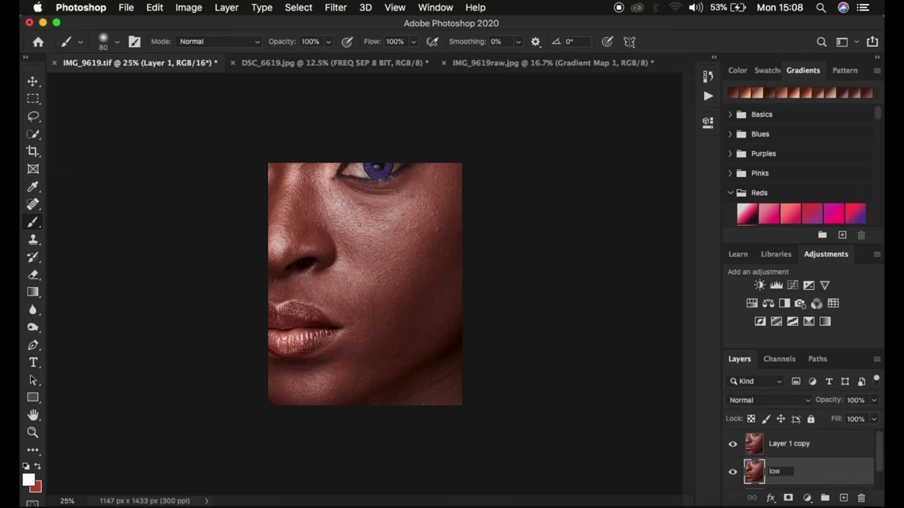
type(" freq")
key("Return")
Step: Rename the second copy 'high fre', hide it, and select the low freq layer
double_click(783, 444)
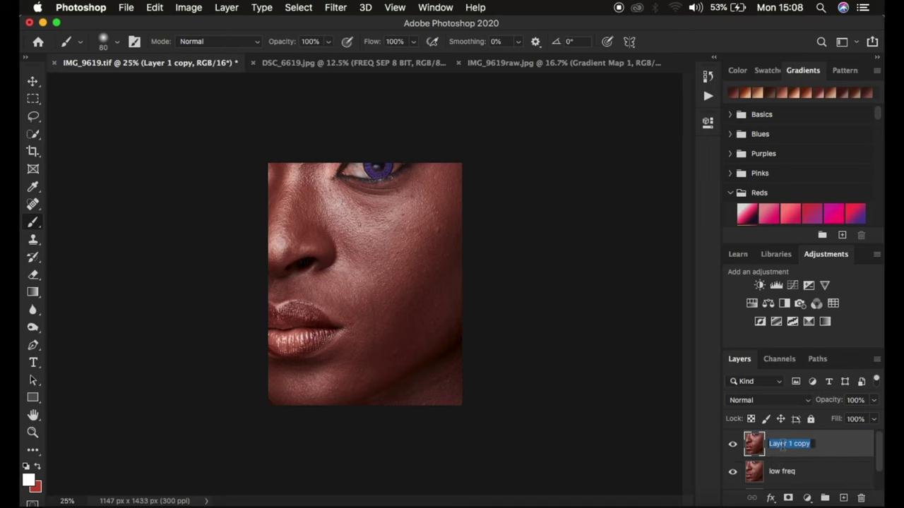
type("high fre")
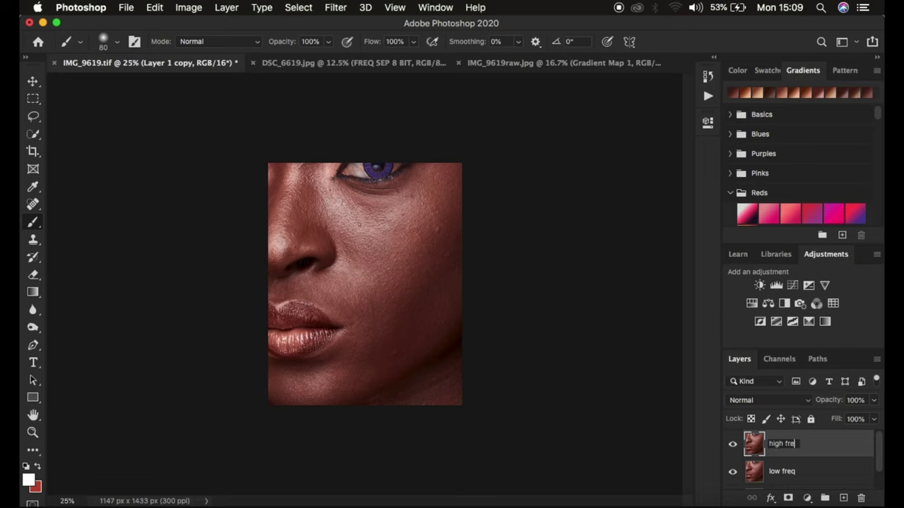
key("Return")
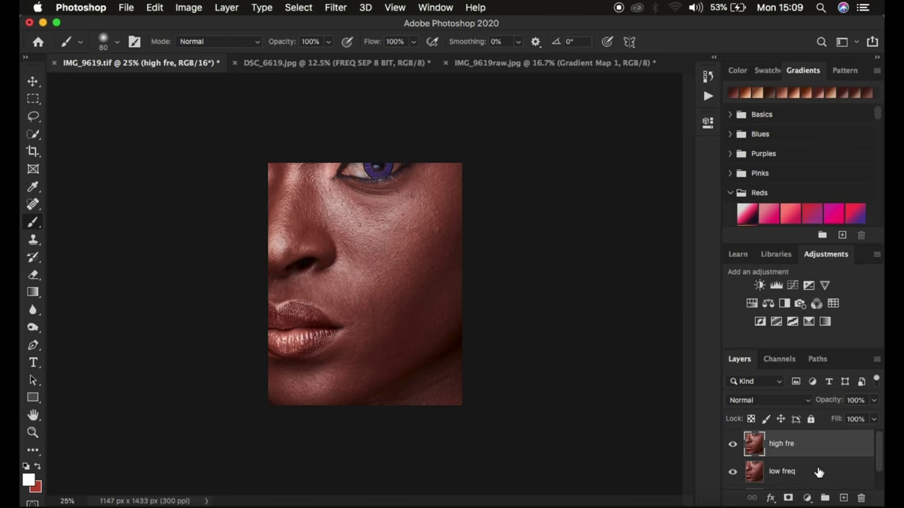
left_click(732, 444)
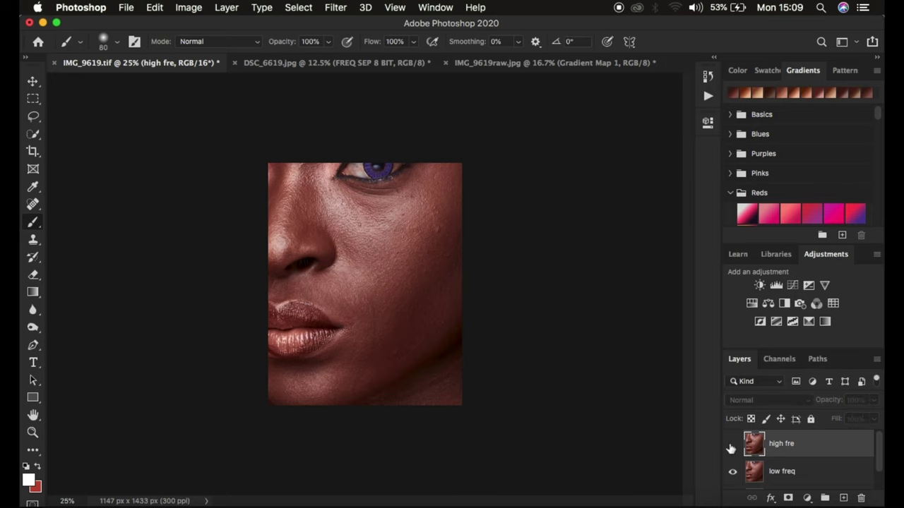
left_click(810, 474)
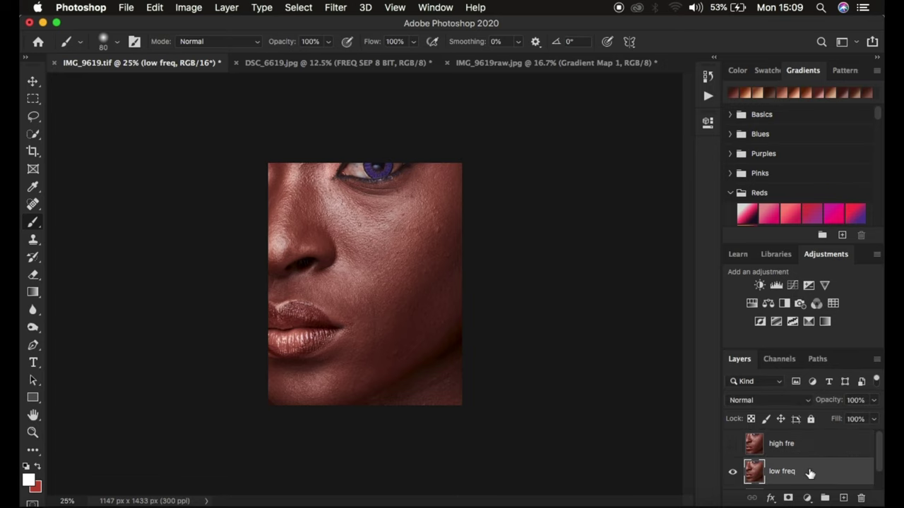
Step: Open Gaussian Blur on the low freq layer and drop the radius to 0.1 pixels
left_click(335, 7)
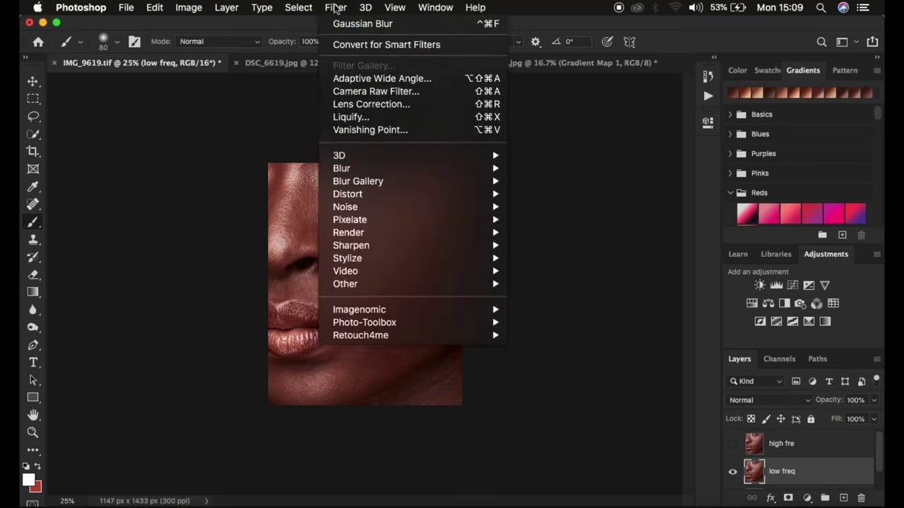
mouse_move(374, 169)
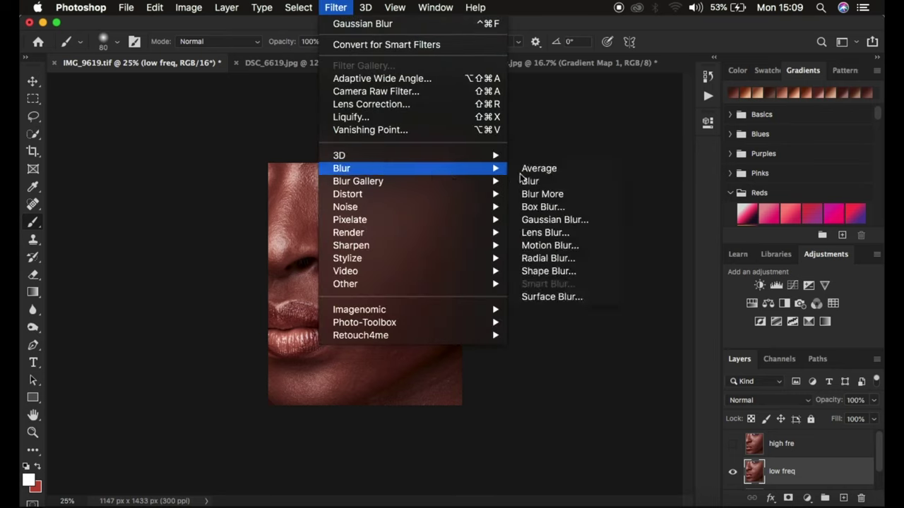
left_click(558, 220)
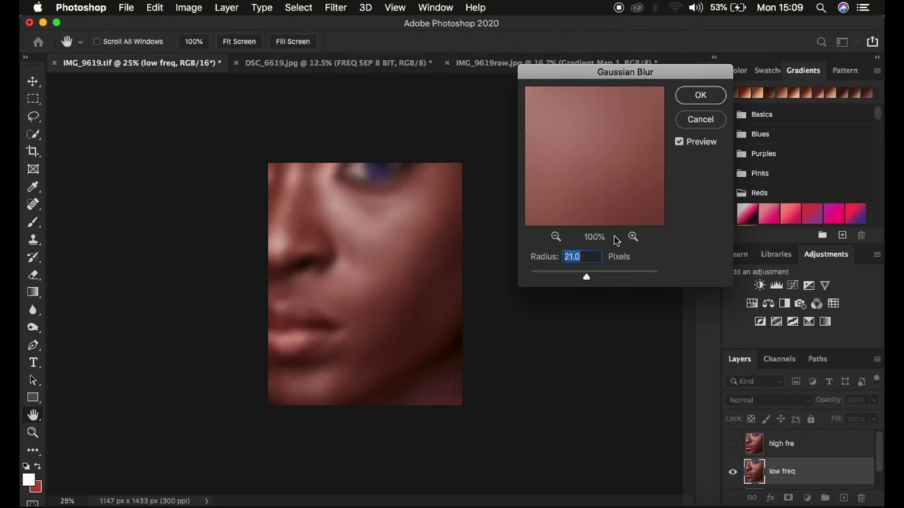
left_click_drag(586, 277, 502, 275)
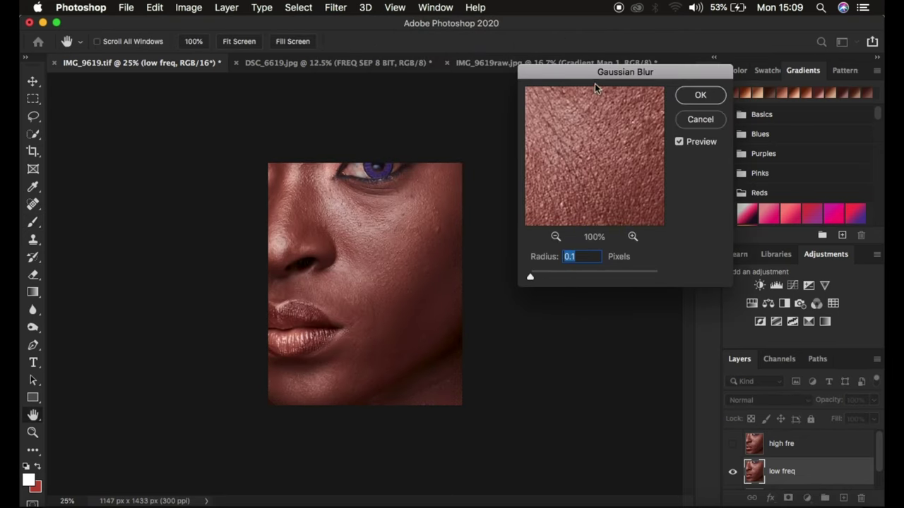
Step: Pan and zoom the blur preview between 25% and 50% to inspect under-eye and cheek skin
left_click_drag(590, 78, 620, 107)
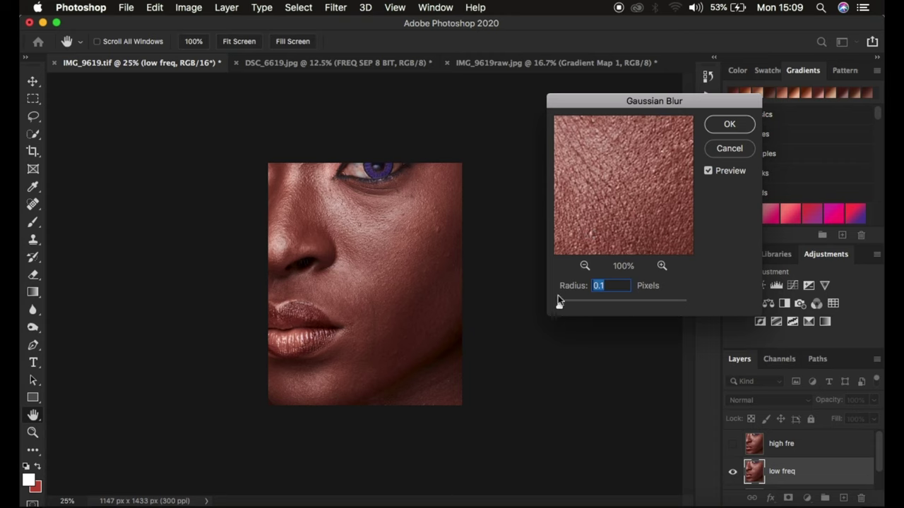
left_click_drag(593, 165, 654, 231)
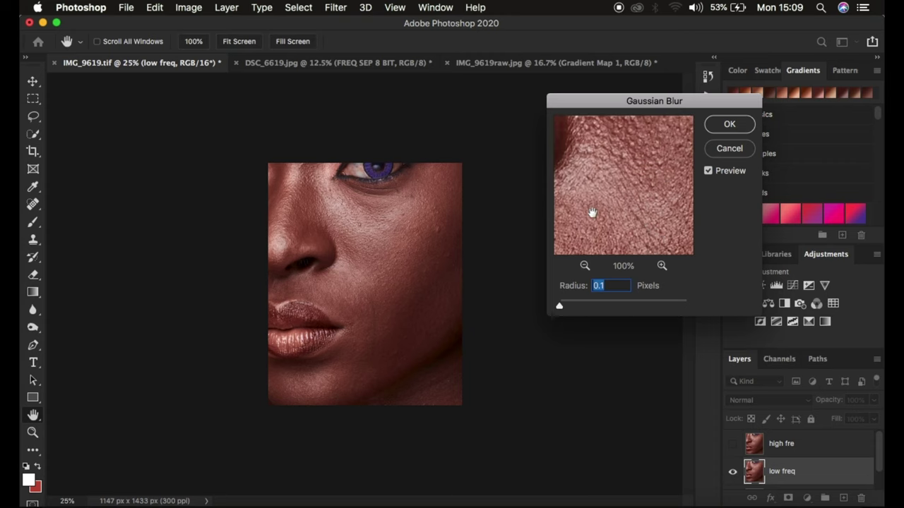
left_click(584, 265)
left_click(585, 265)
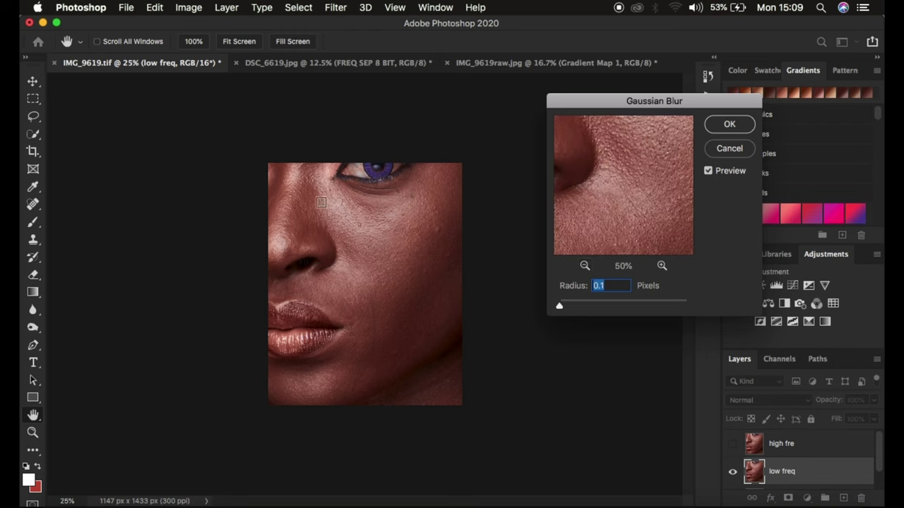
left_click(321, 205)
left_click(364, 216)
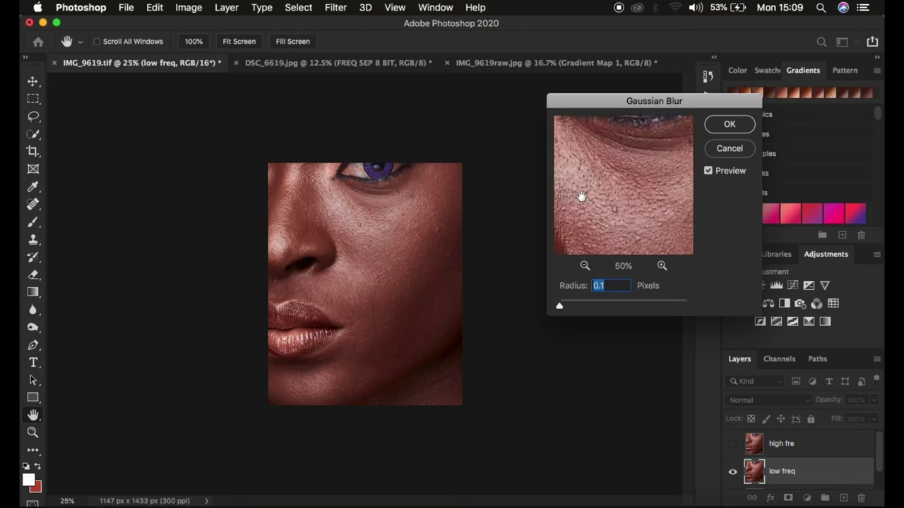
left_click(585, 265)
left_click(584, 266)
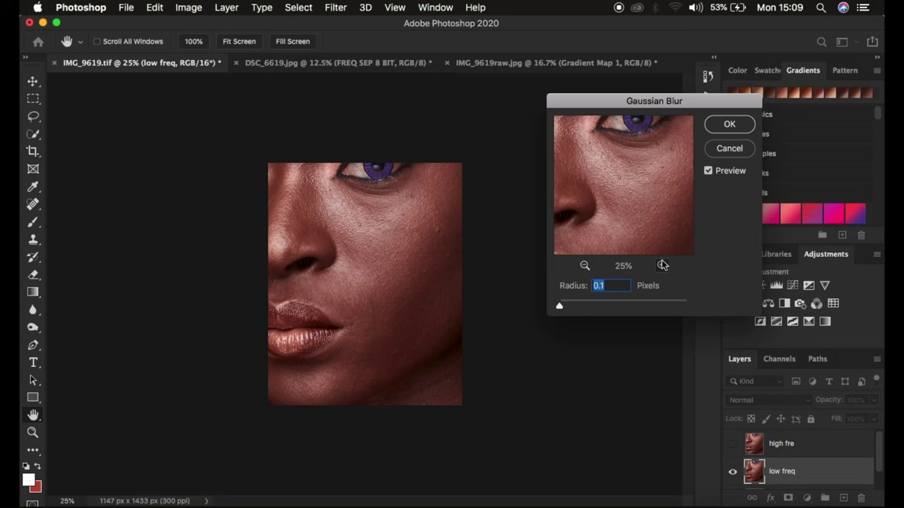
left_click(661, 265)
left_click(662, 266)
left_click_drag(637, 201, 618, 223)
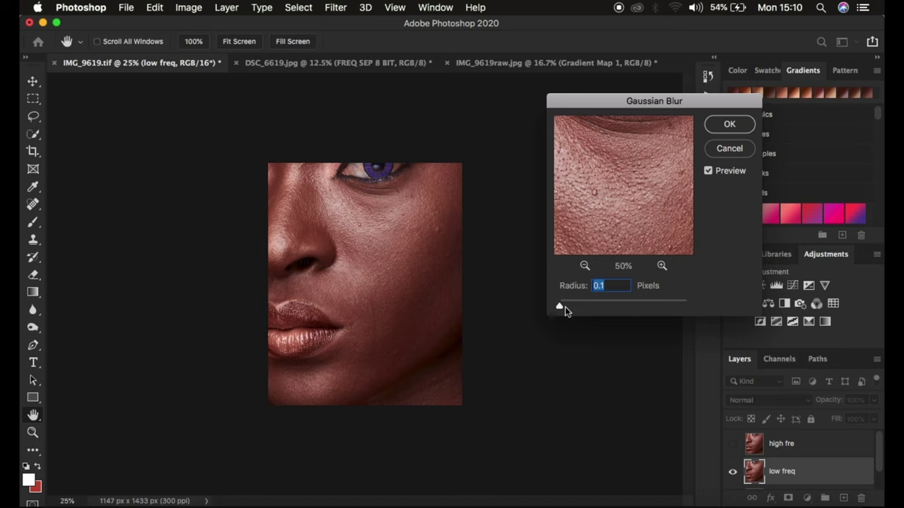
Step: Raise the Gaussian Blur radius to 7.0 pixels, compare the preview, and apply it
left_click_drag(559, 308, 601, 306)
mouse_move(626, 195)
left_mouse_down()
mouse_move(598, 184)
mouse_move(630, 197)
mouse_move(603, 204)
mouse_move(633, 151)
mouse_move(603, 148)
mouse_move(628, 209)
left_mouse_up()
left_click_drag(605, 167, 612, 204)
left_click_drag(614, 210, 604, 181)
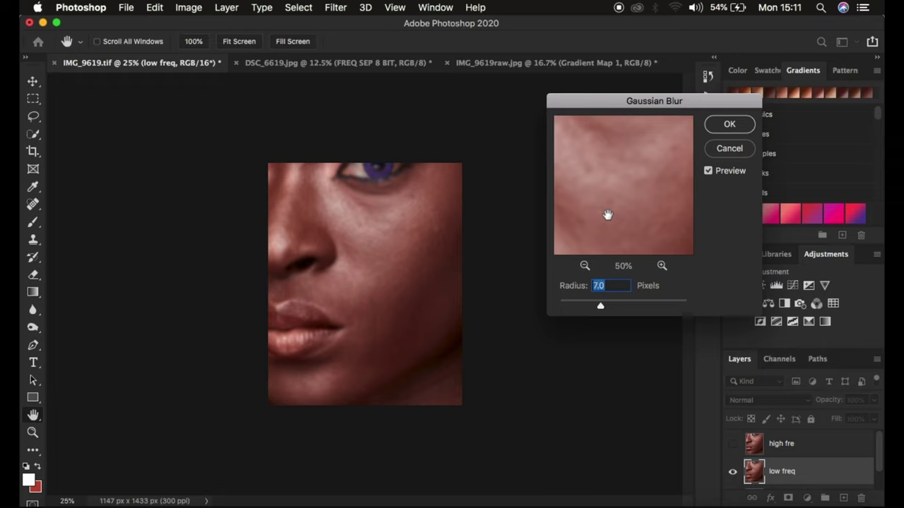
left_click(727, 125)
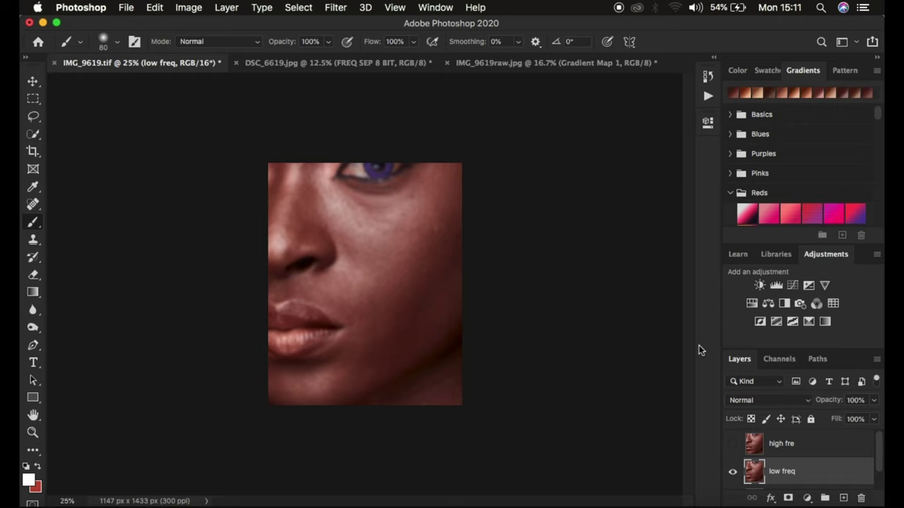
Step: Show and select high fre, then open Apply Image with low freq as the source layer
left_click(812, 449)
left_click(733, 444)
left_click(189, 7)
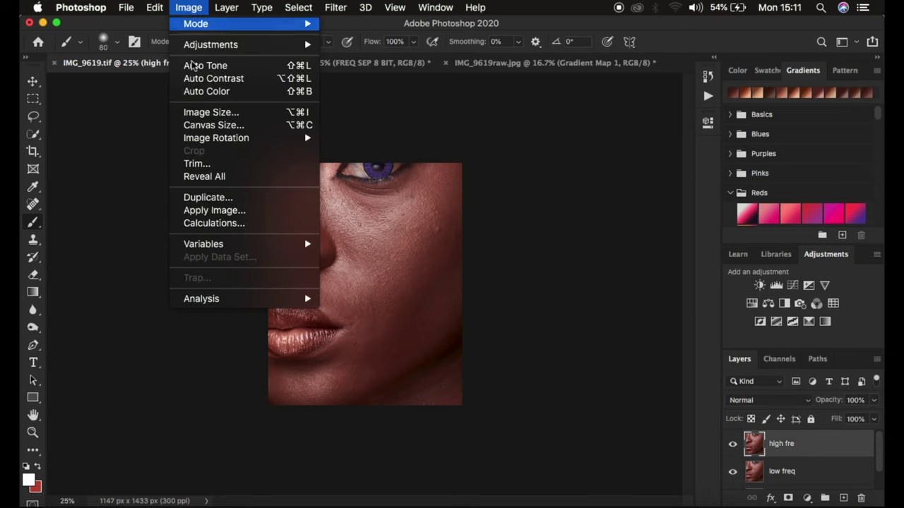
left_click(228, 210)
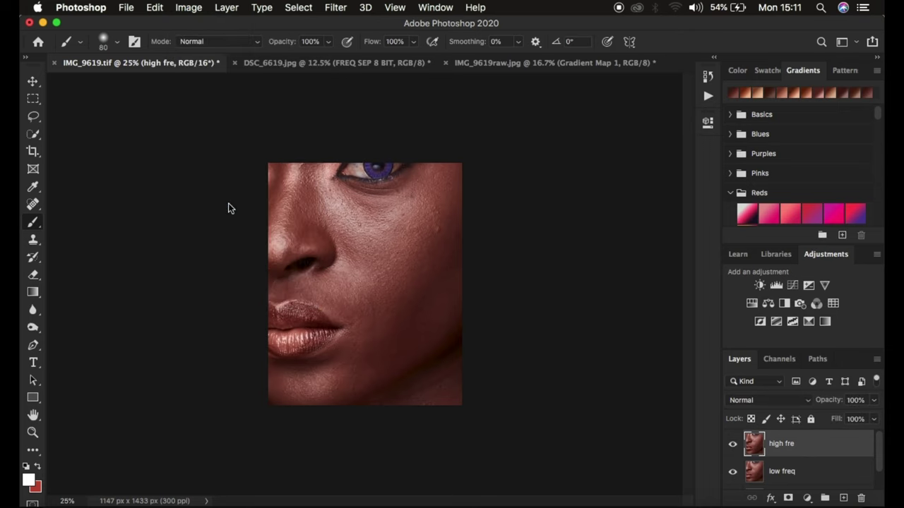
left_click_drag(638, 185, 639, 110)
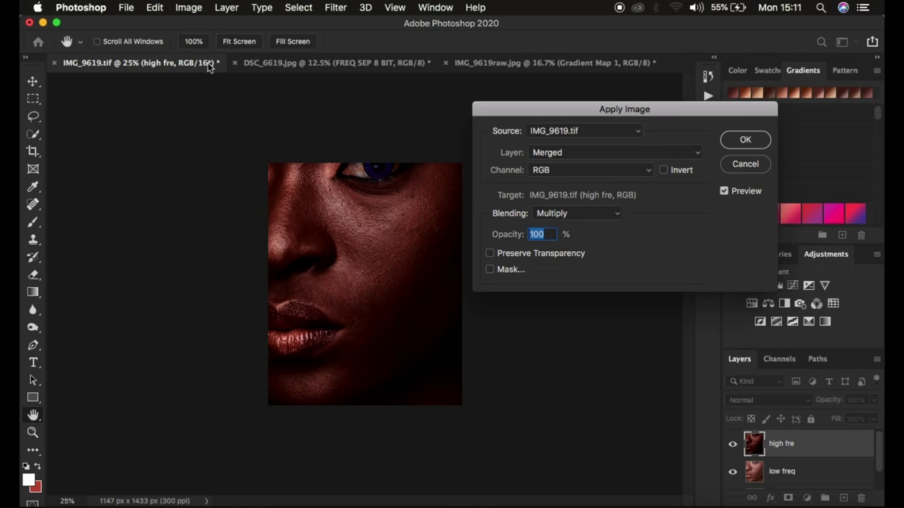
left_click(563, 152)
left_click(560, 183)
Step: Apply low freq's RGB channel to high fre in Add mode, after testing invert and Subtract
left_click(567, 170)
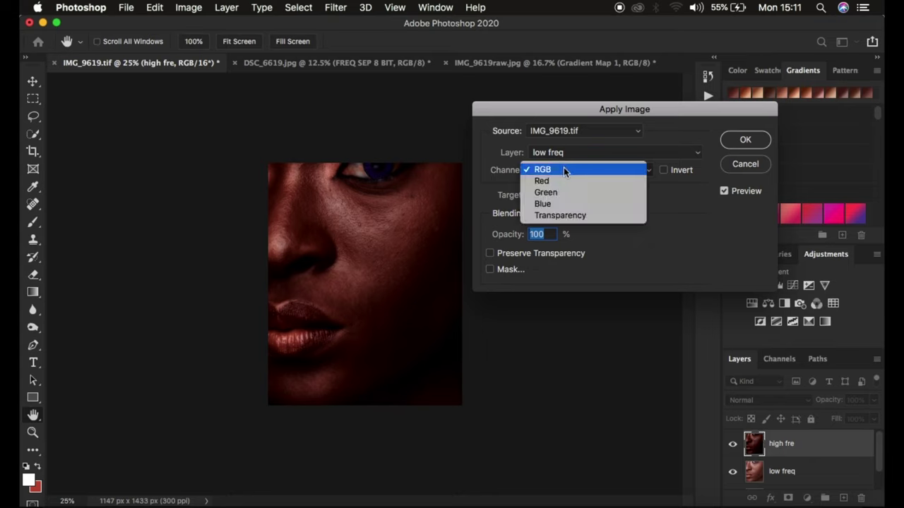
left_click(565, 170)
left_click(568, 214)
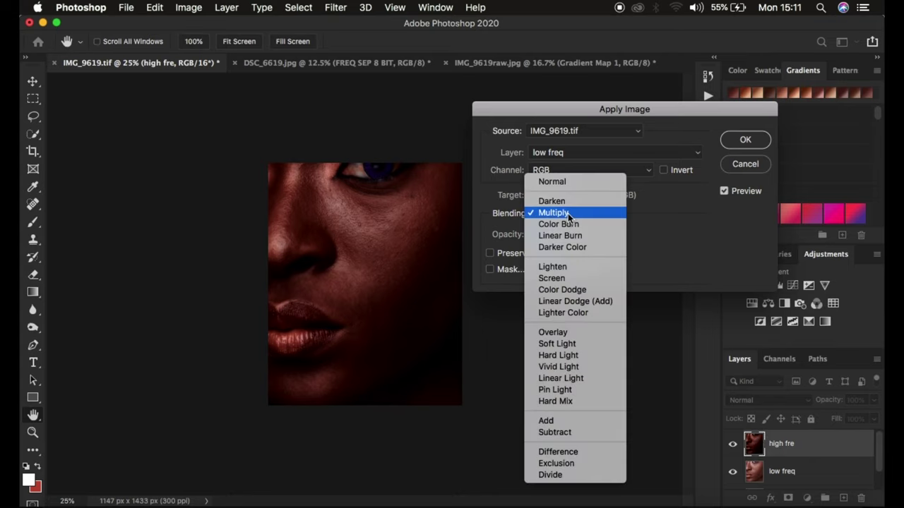
left_click(573, 422)
left_click(663, 170)
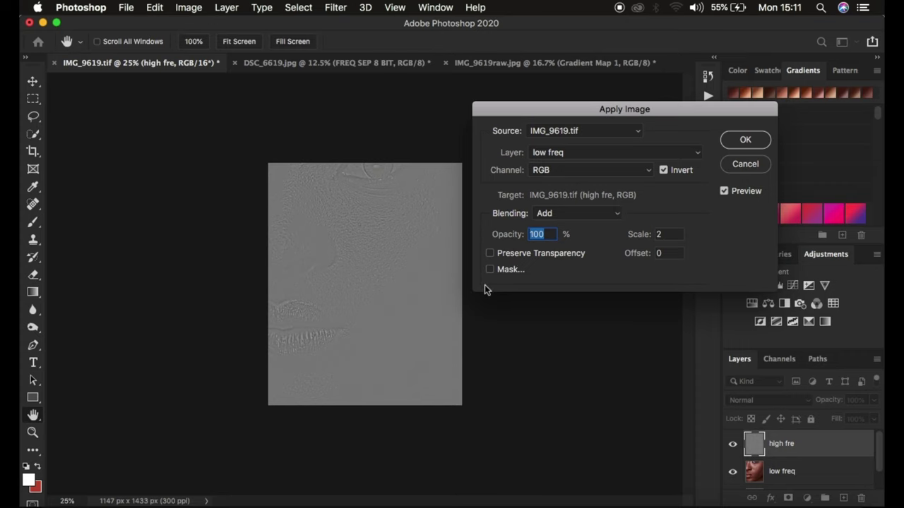
left_click(408, 291, "super")
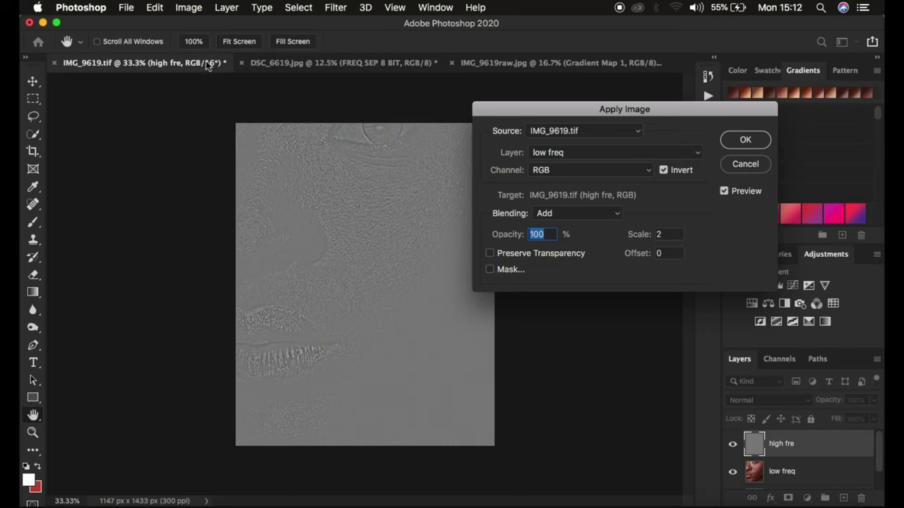
left_click(664, 170)
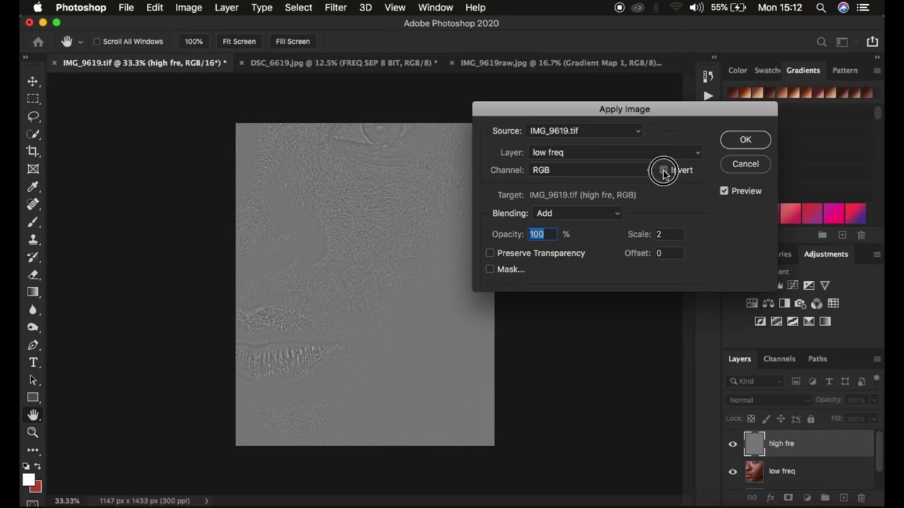
left_click(590, 218)
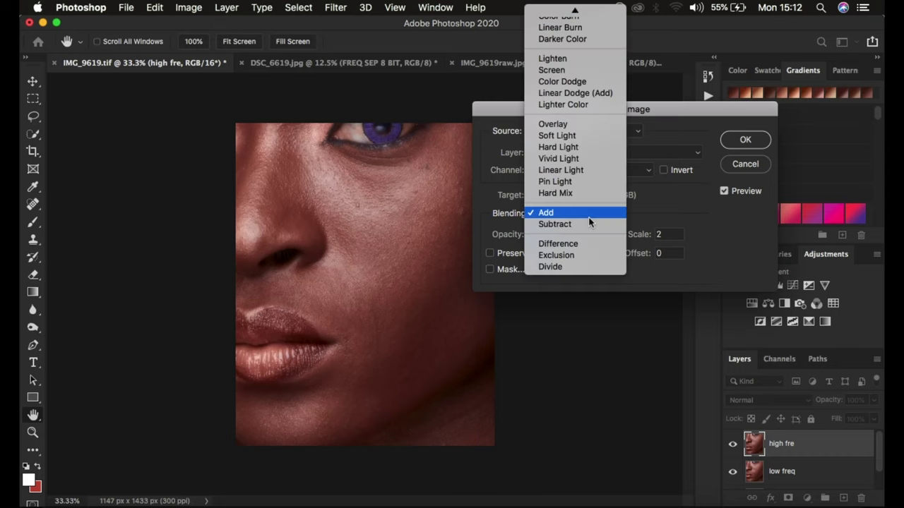
left_click(572, 224)
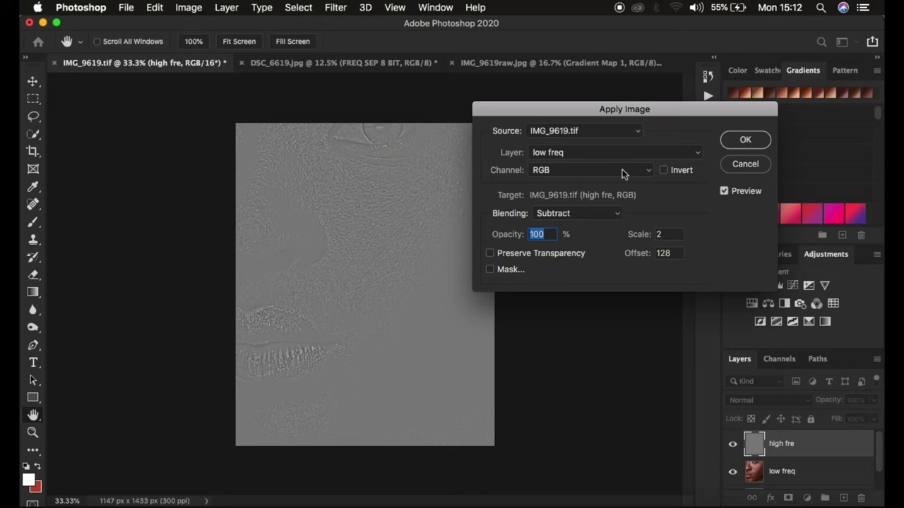
left_click(601, 214)
left_click(586, 200)
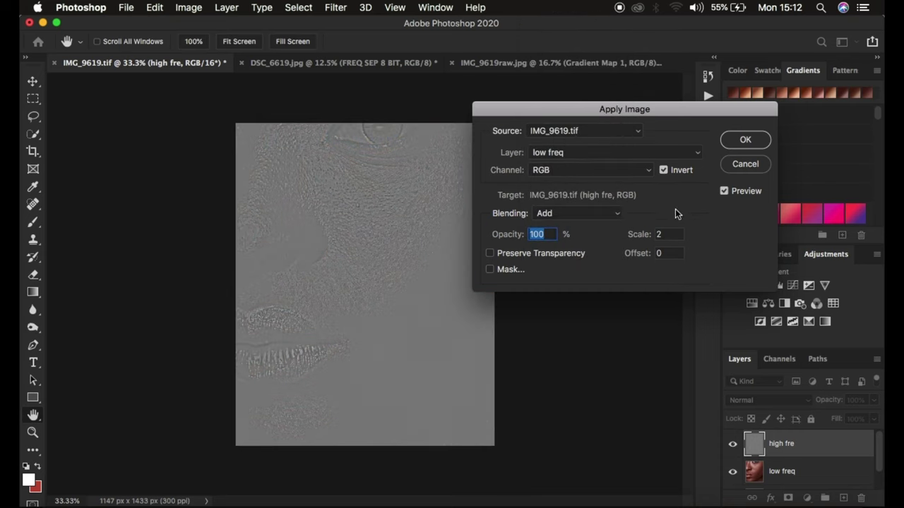
left_click(743, 142)
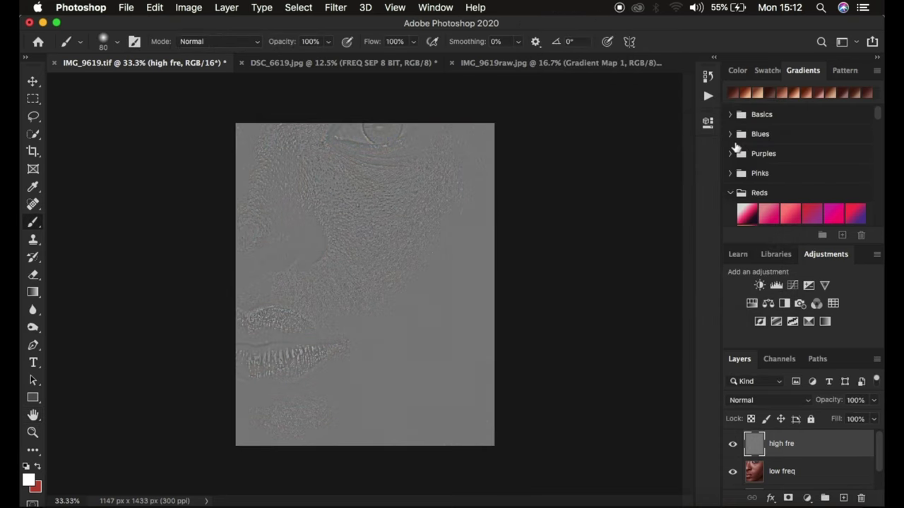
Step: Set the high fre layer's blend mode to Linear Light and also select low freq
left_click(782, 400)
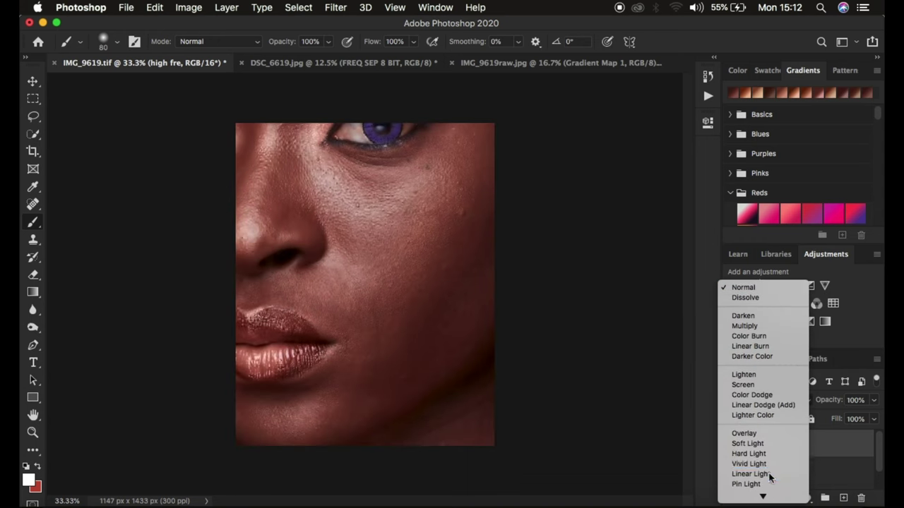
left_click(765, 475)
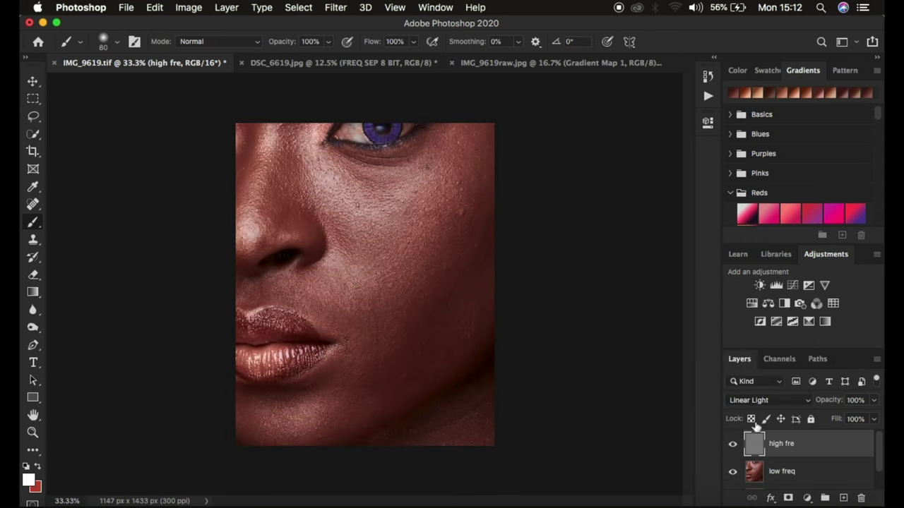
left_click(836, 477, "shift")
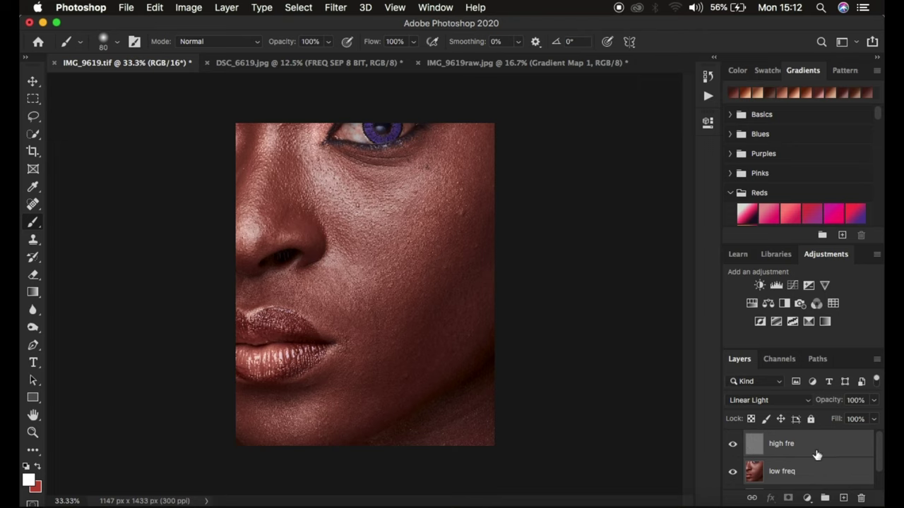
Step: Group high fre and low freq into Group 1, expand it, and select low freq
key("super+g")
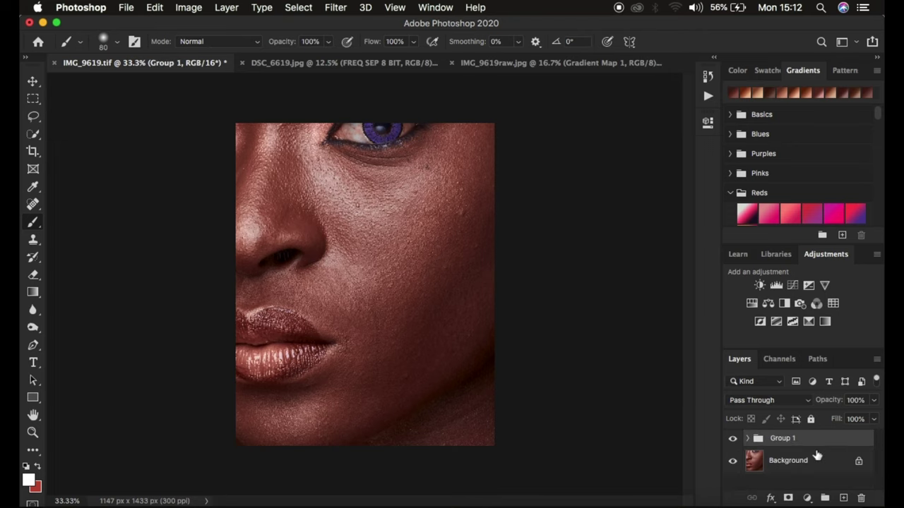
left_click(749, 438)
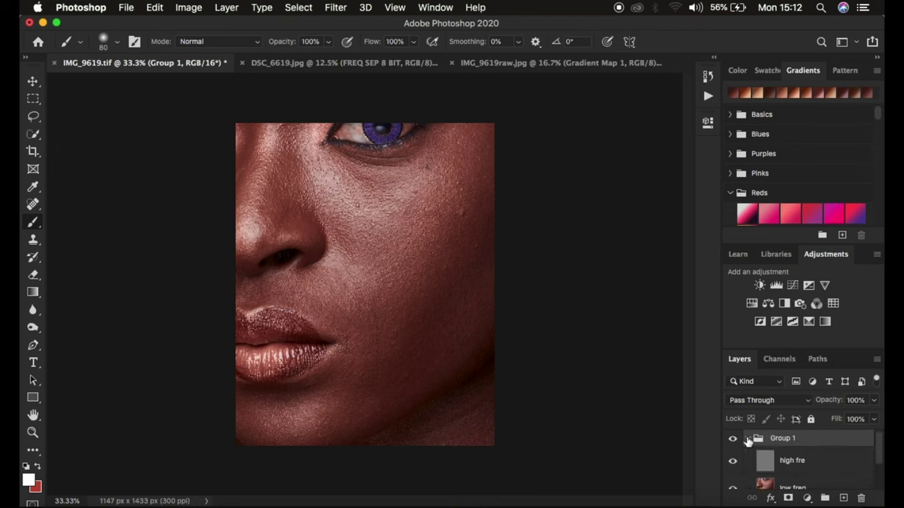
scroll(834, 447, "down", 1)
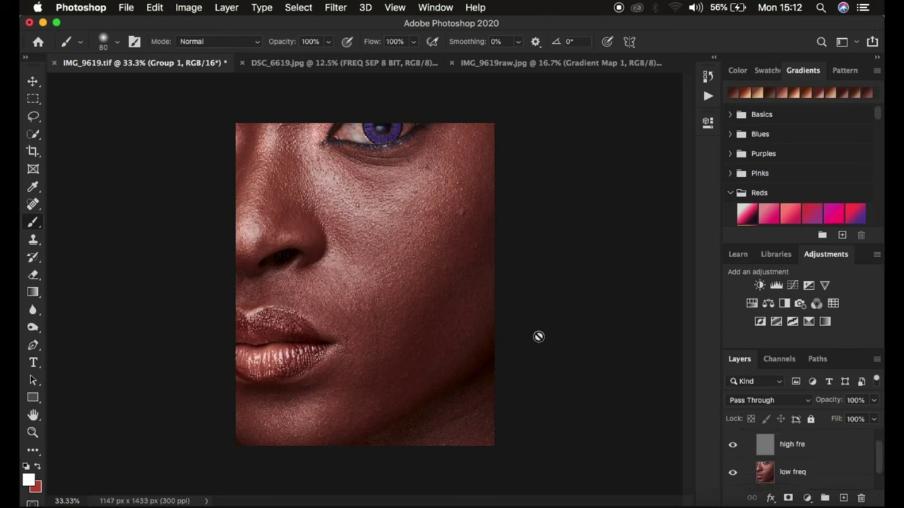
left_click(812, 477)
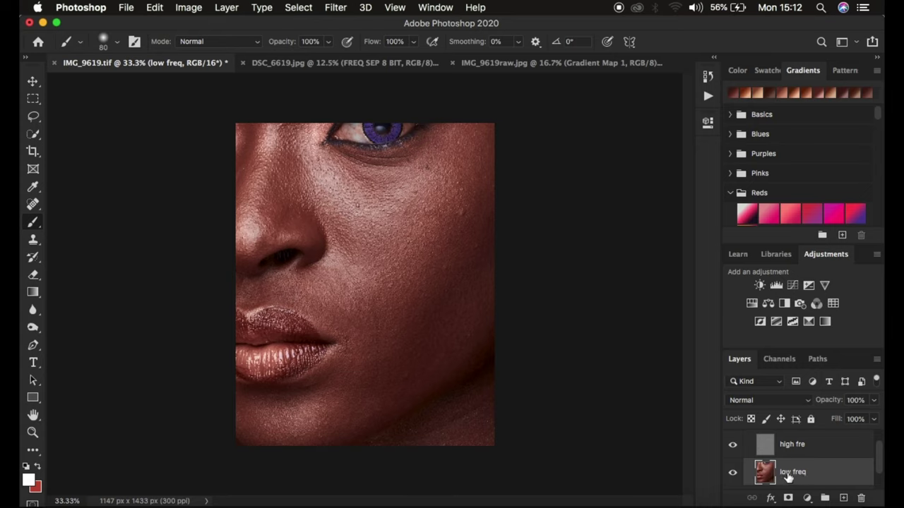
Step: Switch to the Mixer Brush, clean the brush, and turn off clean-after-each-stroke
right_click(33, 223)
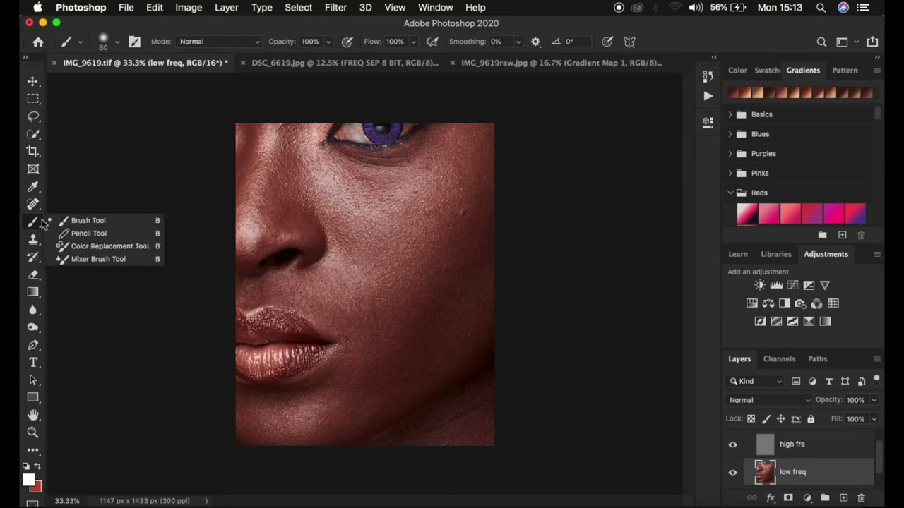
left_click(94, 257)
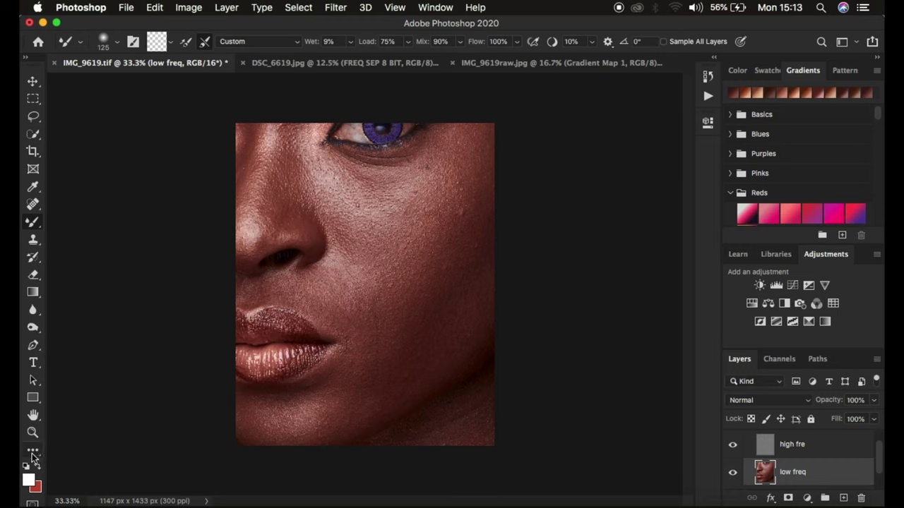
left_click(118, 42)
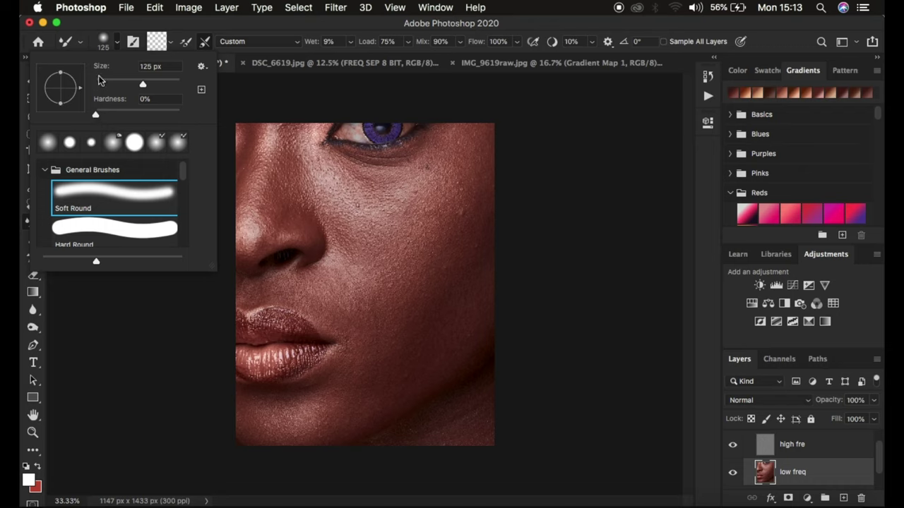
left_click(118, 43)
left_click(170, 42)
left_click(177, 67)
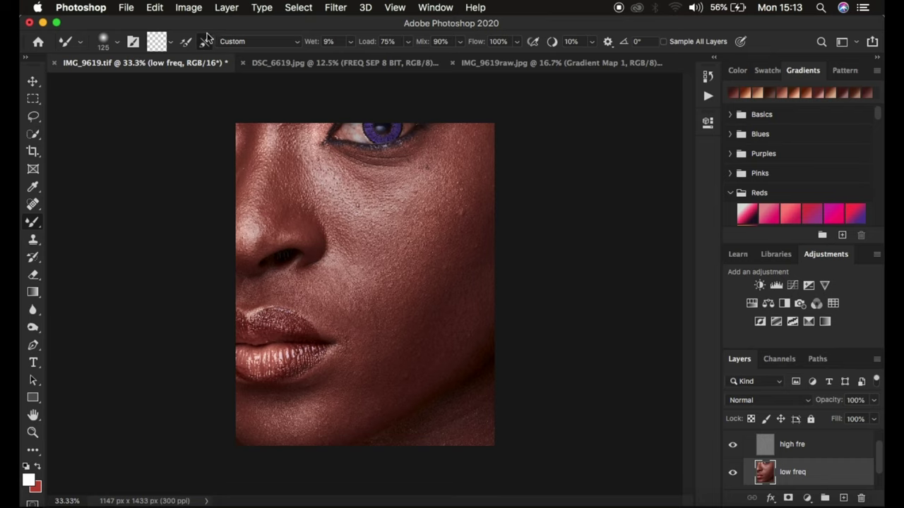
left_click(206, 41)
Step: Enable Sample All Layers, try blending strokes on the cheek, then undo them
left_click(665, 43)
mouse_move(400, 246)
left_mouse_down()
mouse_move(389, 278)
mouse_move(414, 248)
mouse_move(396, 256)
left_mouse_up()
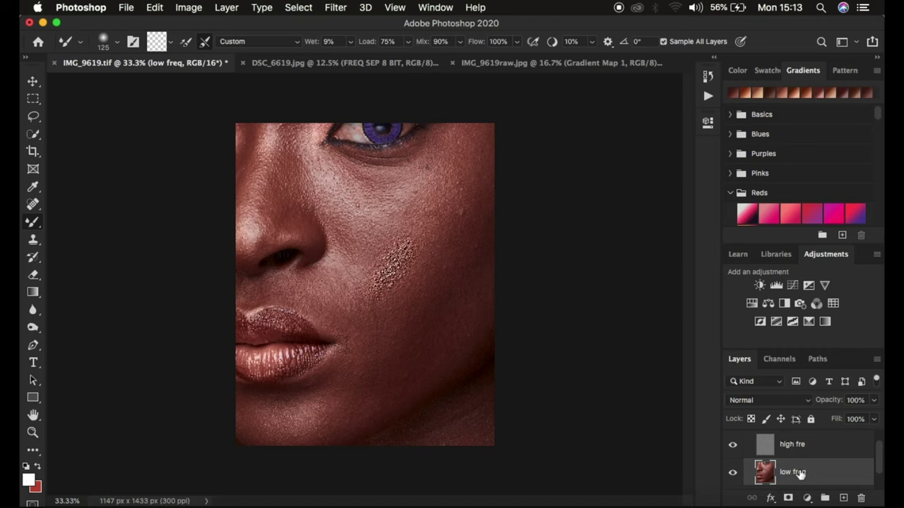
mouse_move(368, 260)
left_mouse_down()
mouse_move(403, 299)
mouse_move(364, 271)
mouse_move(414, 238)
mouse_move(389, 290)
mouse_move(403, 239)
mouse_move(375, 288)
left_mouse_up()
key("super+z")
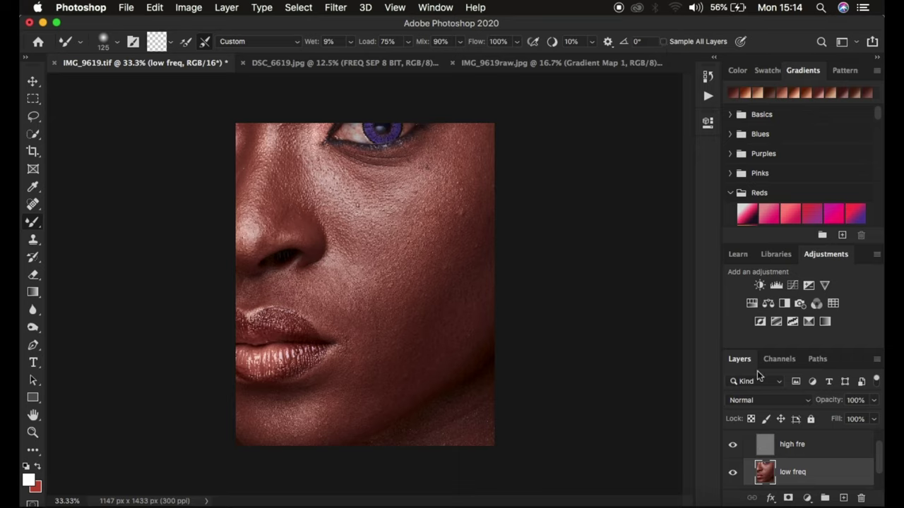
Step: With high fre hidden and a larger brush, smooth cheek, jaw and chin tones, then reshow high fre
left_click(733, 445)
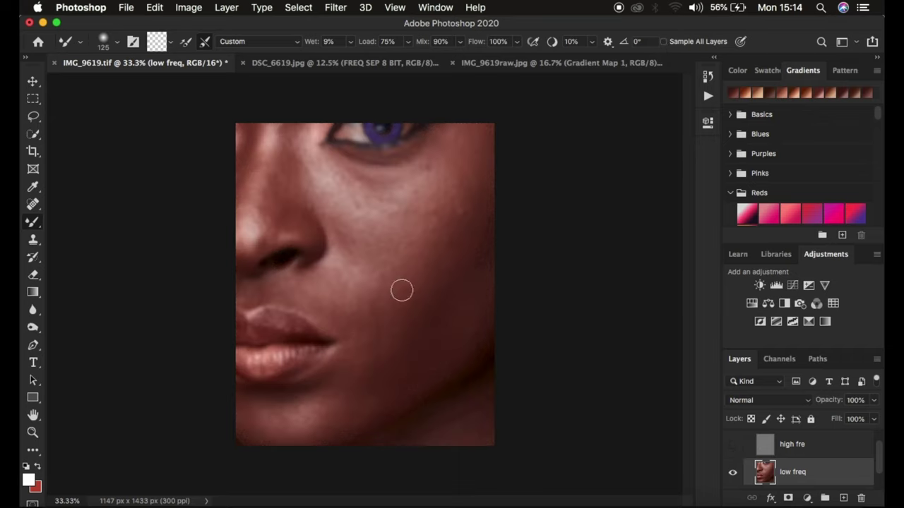
key("bracketright")
key("bracketright")
key("bracketright")
key("bracketright")
mouse_move(451, 244)
left_mouse_down()
mouse_move(464, 208)
mouse_move(444, 266)
mouse_move(448, 258)
left_mouse_up()
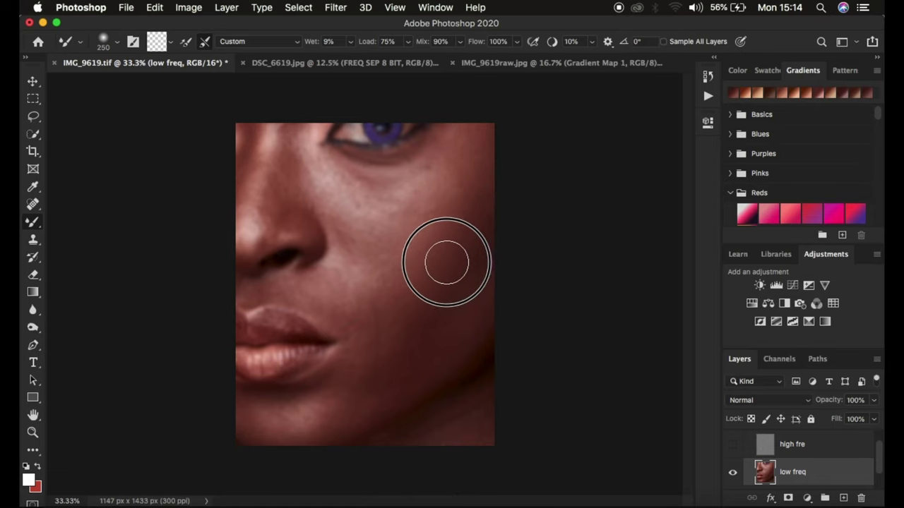
mouse_move(472, 198)
left_mouse_down()
mouse_move(448, 259)
mouse_move(401, 313)
left_mouse_up()
left_click_drag(445, 252, 371, 345)
mouse_move(465, 234)
left_mouse_down()
mouse_move(440, 269)
mouse_move(468, 216)
mouse_move(473, 151)
mouse_move(480, 290)
mouse_move(399, 373)
mouse_move(367, 394)
mouse_move(414, 307)
mouse_move(479, 249)
mouse_move(472, 147)
mouse_move(424, 198)
mouse_move(428, 188)
mouse_move(451, 157)
mouse_move(411, 228)
mouse_move(456, 137)
mouse_move(440, 202)
mouse_move(401, 236)
mouse_move(422, 236)
mouse_move(395, 259)
mouse_move(403, 255)
mouse_move(396, 301)
mouse_move(373, 309)
left_mouse_up()
mouse_move(369, 370)
left_mouse_down()
mouse_move(344, 389)
mouse_move(348, 373)
mouse_move(353, 407)
left_mouse_up()
mouse_move(460, 253)
left_mouse_down()
mouse_move(468, 317)
mouse_move(488, 287)
left_mouse_up()
left_click(732, 445)
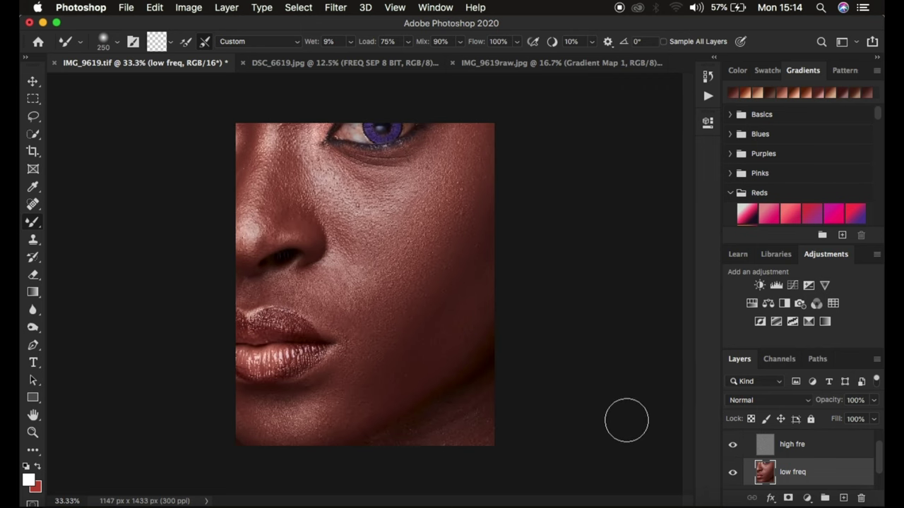
key("super+plus")
Step: Compare before and after by toggling Group 1, zoom to 50%, and lasso the cheek with 22 px feather
key("super+minus")
key("super+g")
left_click(733, 438)
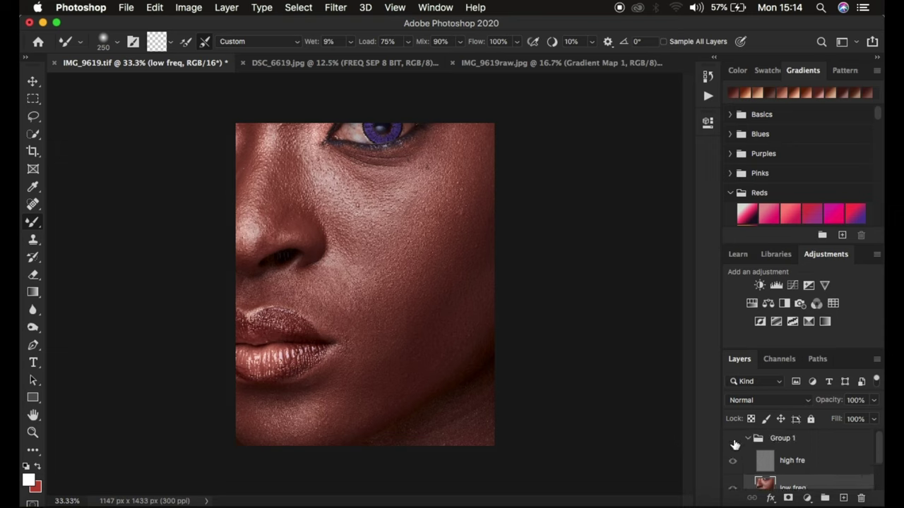
left_click(733, 439)
left_click(732, 439)
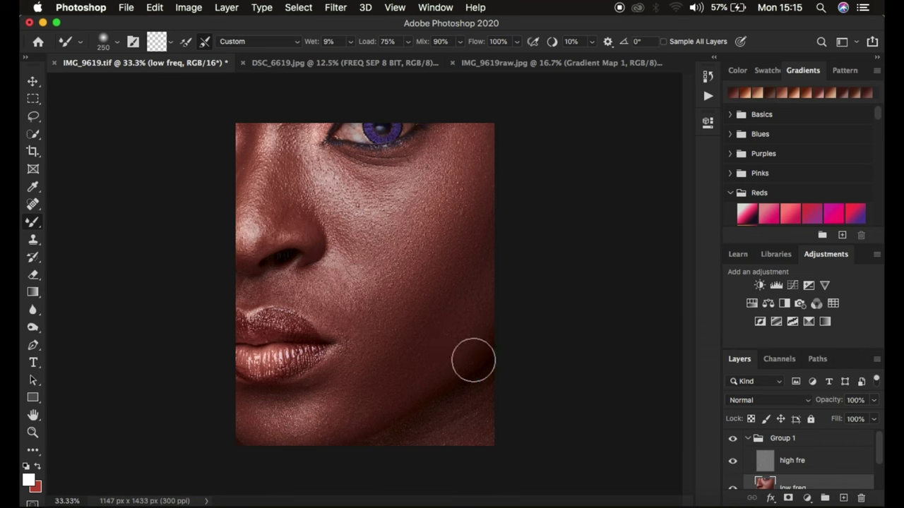
key("super+equal")
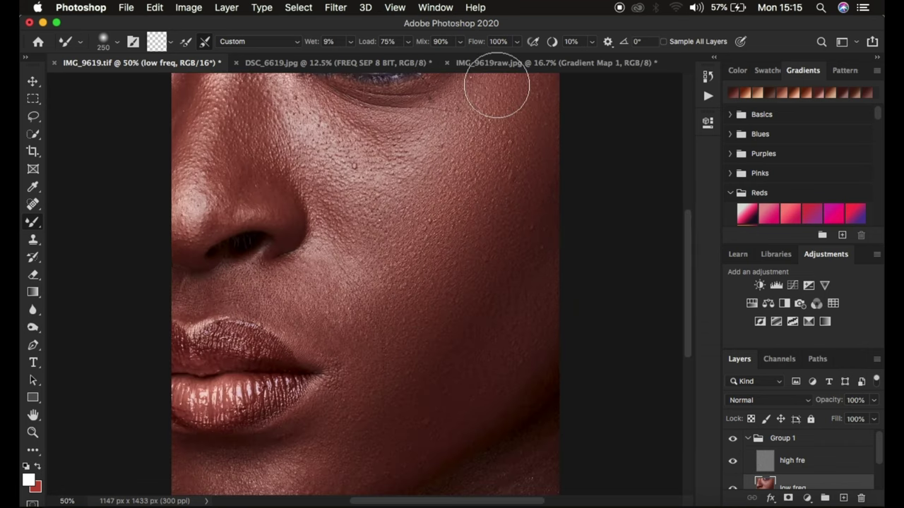
left_click(34, 117)
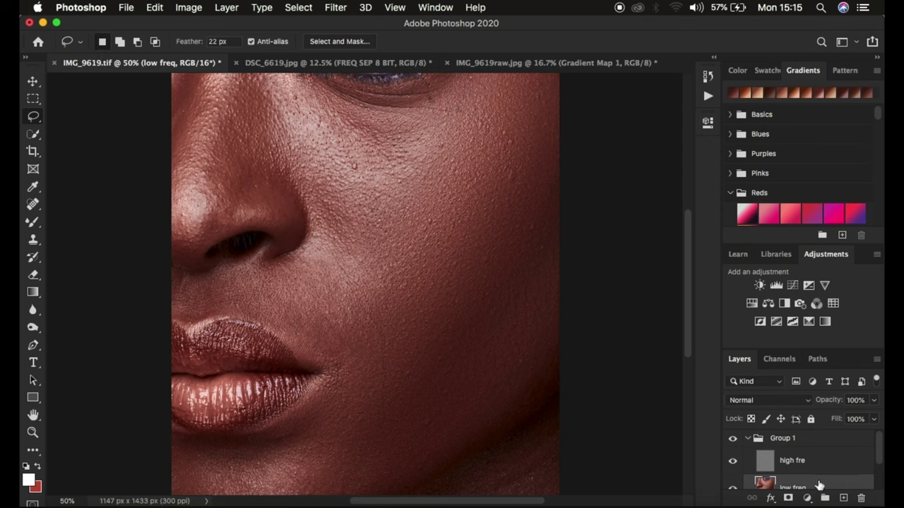
mouse_move(495, 89)
left_mouse_down()
mouse_move(376, 347)
mouse_move(463, 337)
mouse_move(535, 262)
mouse_move(562, 170)
mouse_move(562, 110)
mouse_move(540, 90)
mouse_move(515, 91)
mouse_move(486, 121)
left_mouse_up()
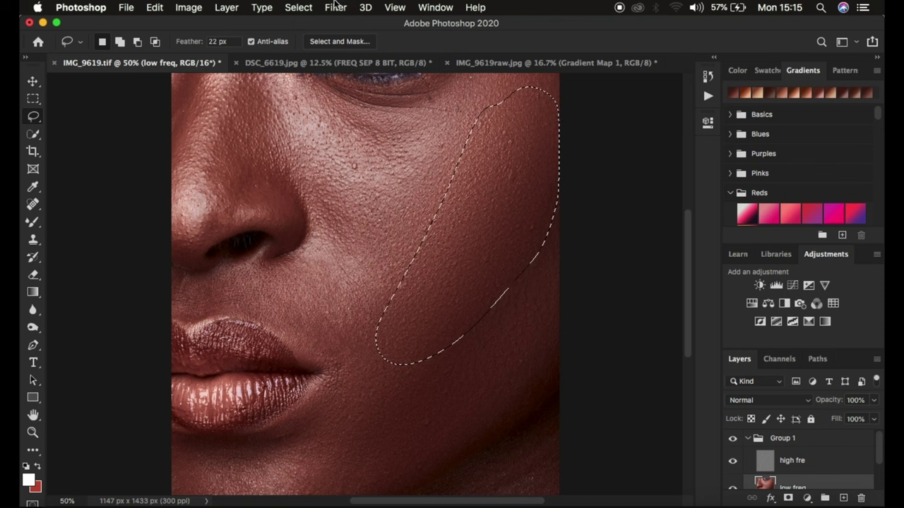
Step: Apply a 21-pixel Gaussian Blur to the selected cheek area and zoom out to the whole portrait
left_click(336, 7)
mouse_move(396, 170)
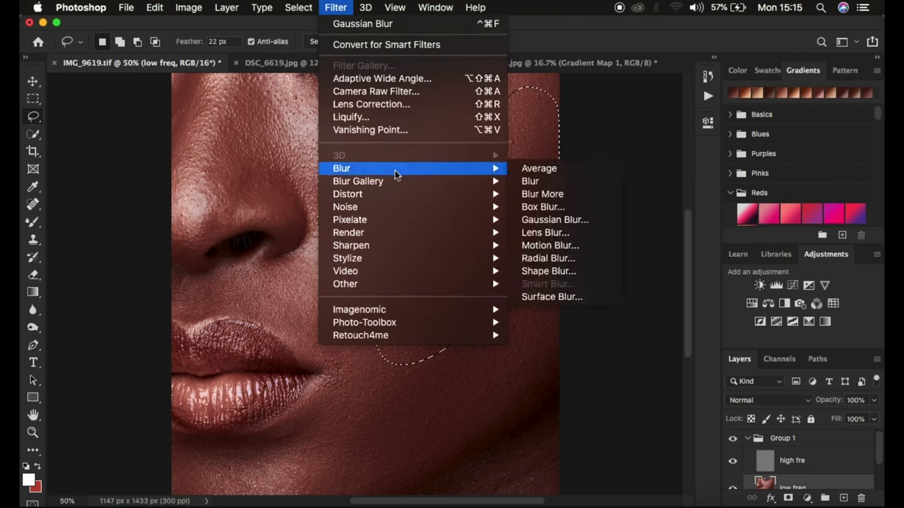
left_click(575, 221)
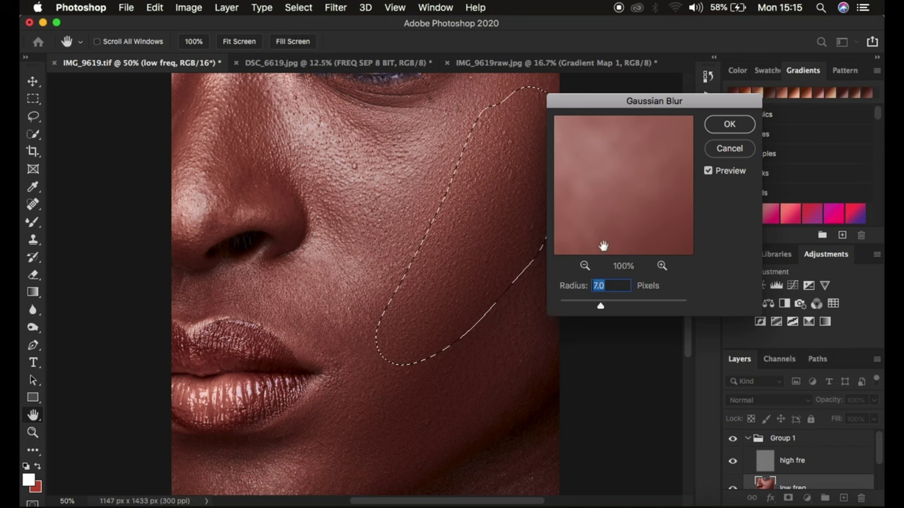
left_click_drag(660, 106, 698, 97)
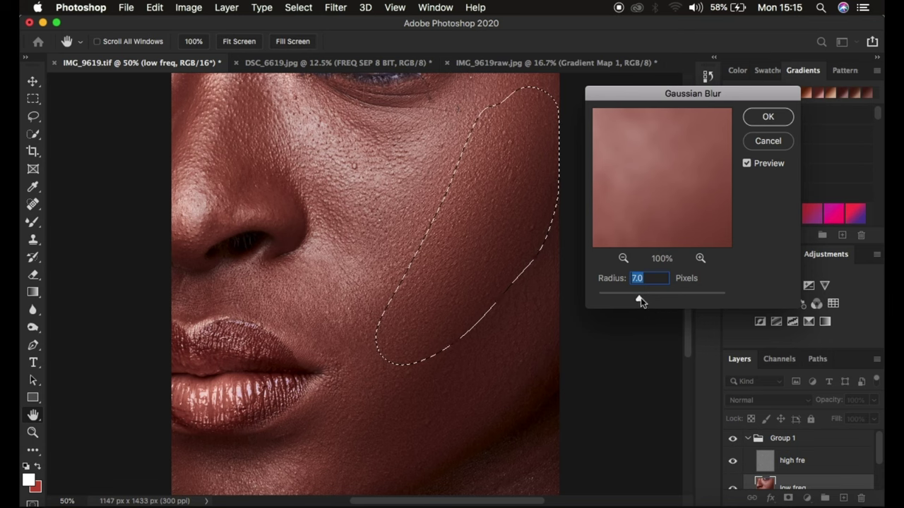
left_click_drag(640, 300, 655, 300)
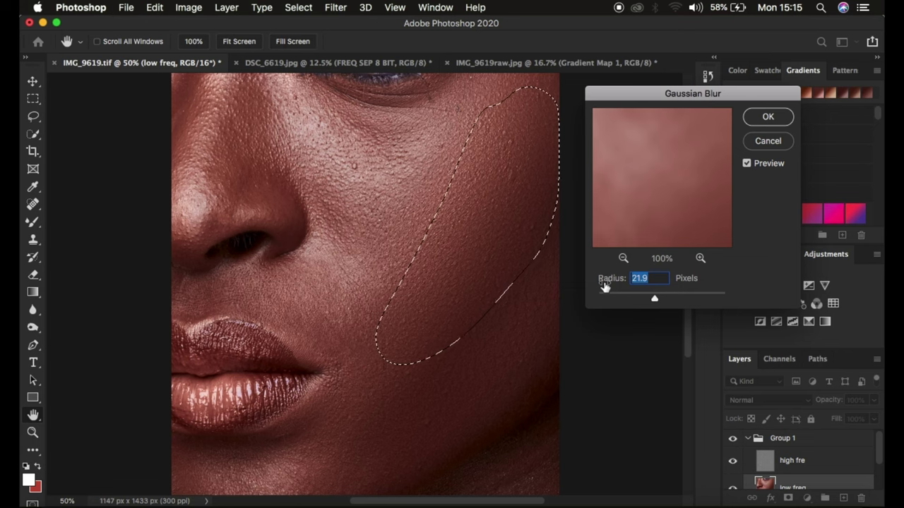
type("7")
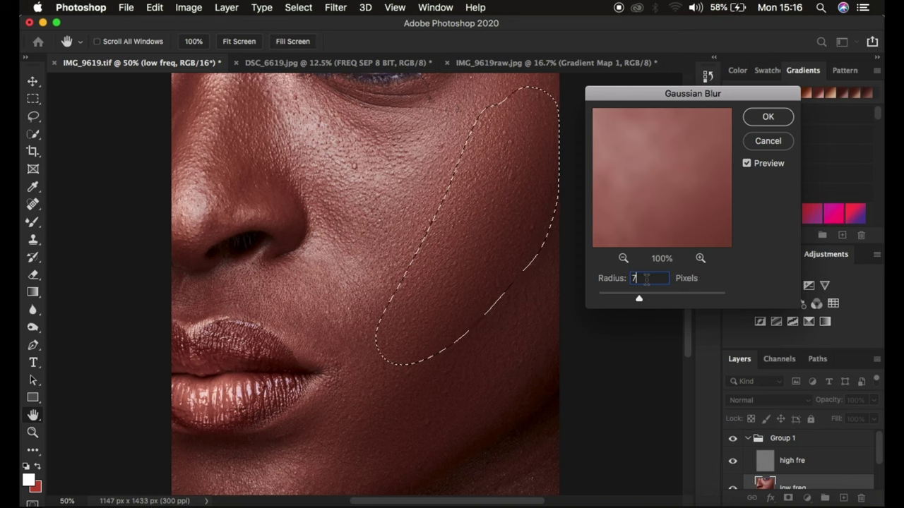
left_click_drag(642, 278, 611, 281)
type("21")
left_click(766, 118)
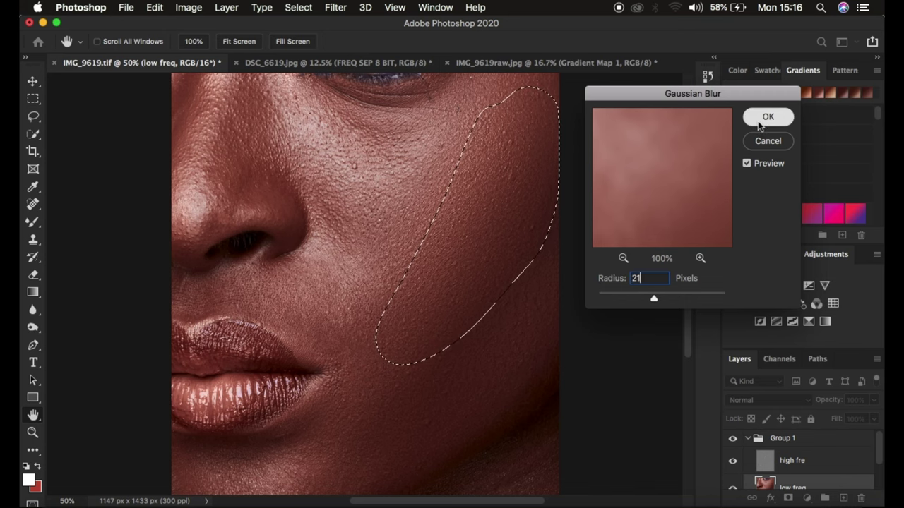
key("super+minus")
key("super+minus")
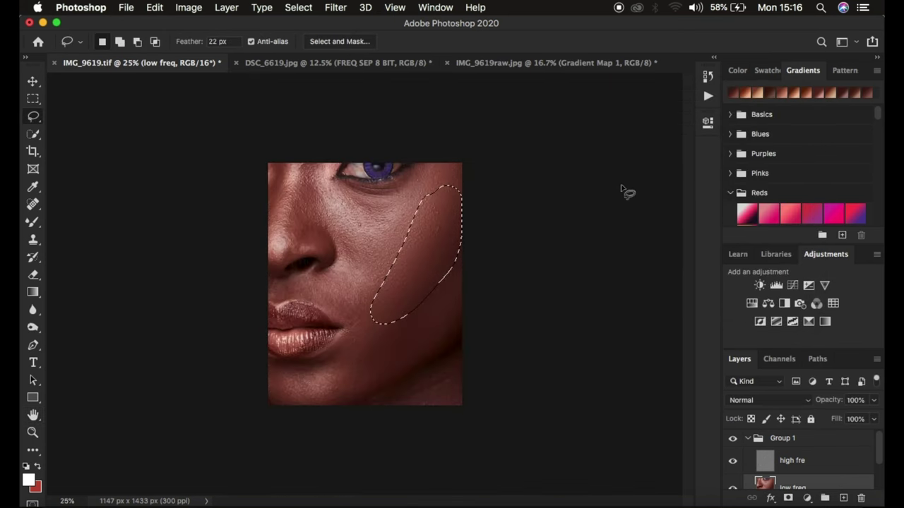
Step: Clear the feathered cheek selection to reveal the smoothed, blurred cheek without an outline
left_click(452, 311)
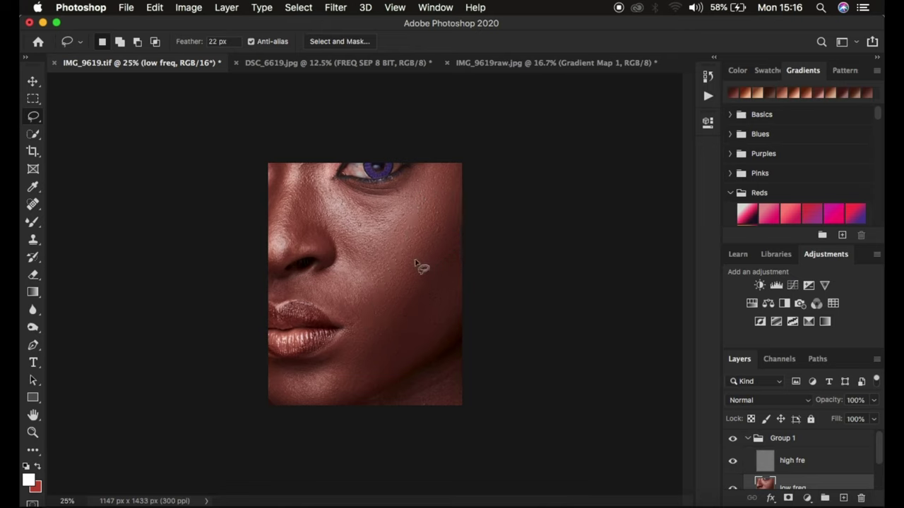